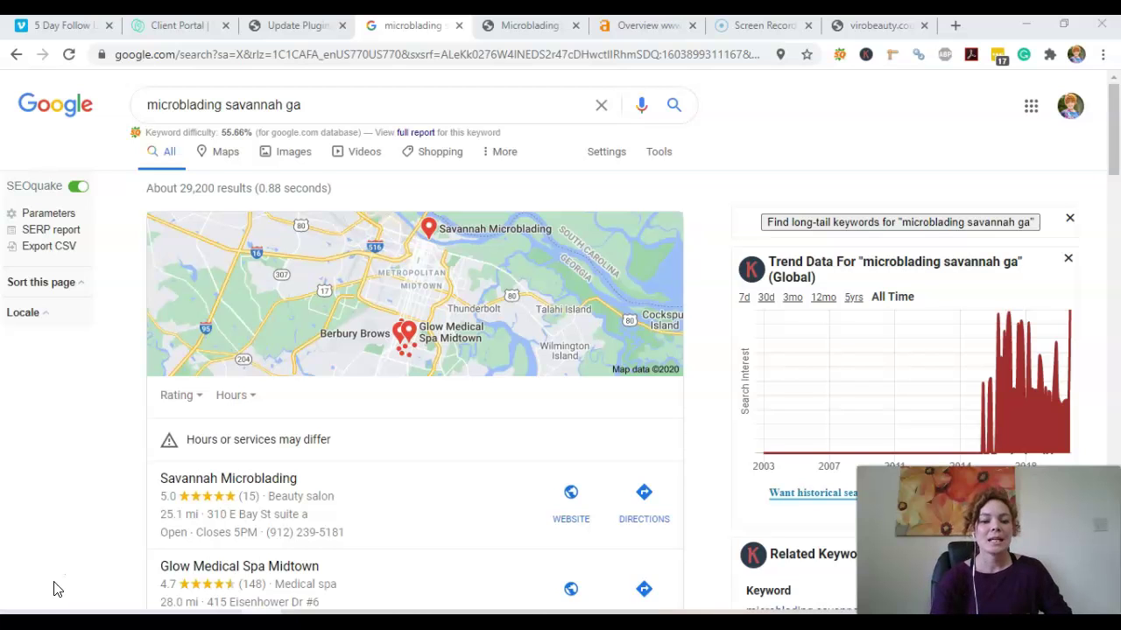
Read through the service description on glowsavannah.com's microblading eyebrow page
scroll(99, 455, down, 3)
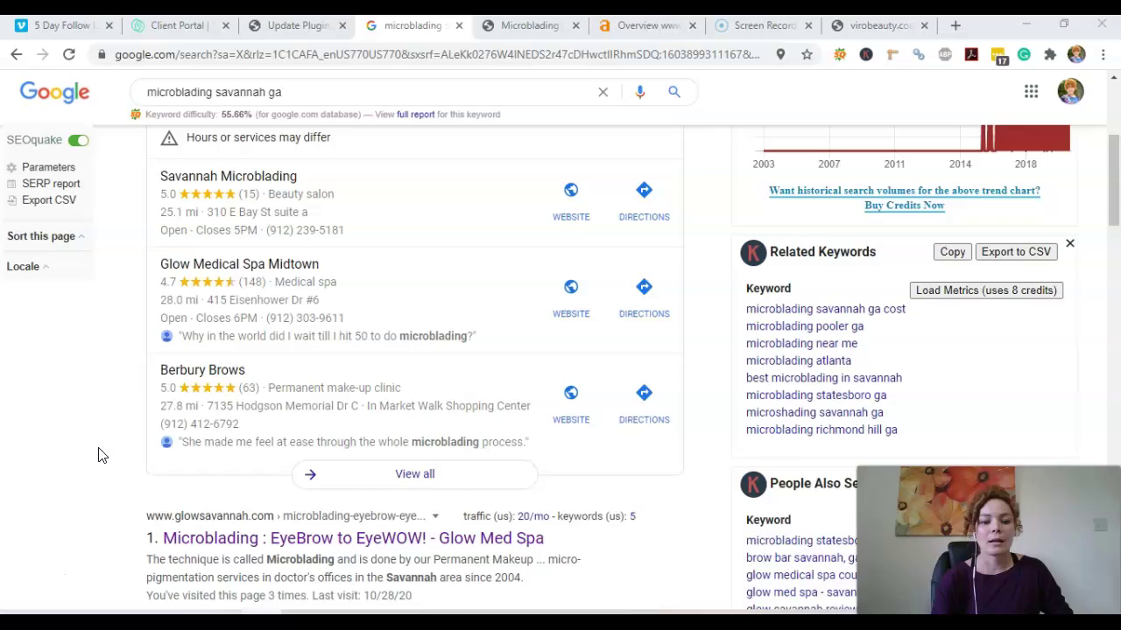
scroll(98, 456, down, 1)
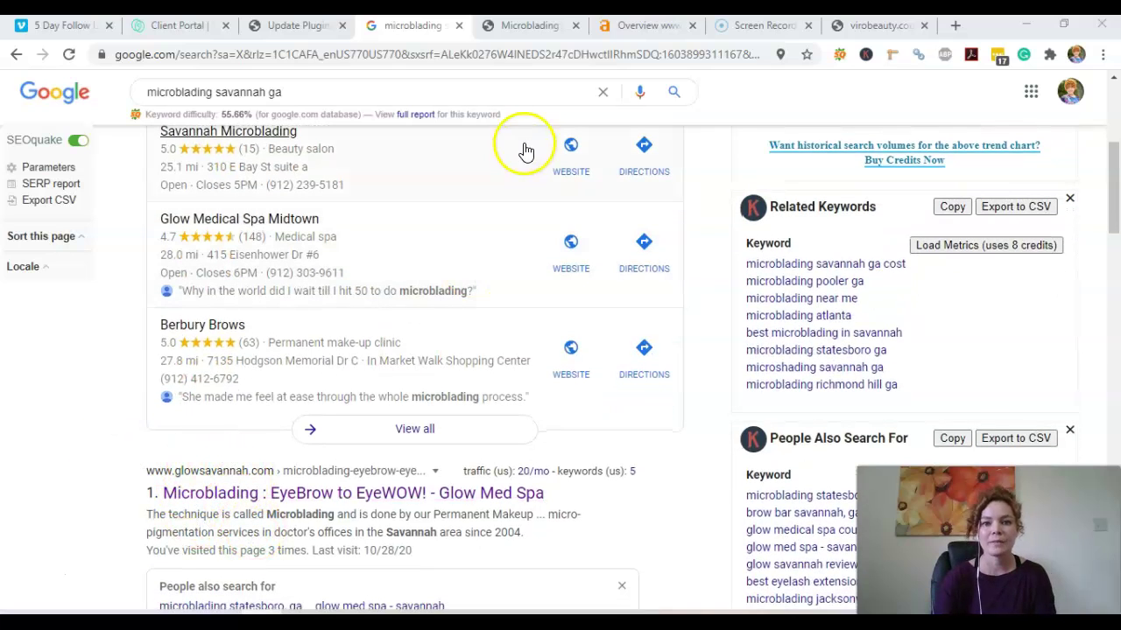
click(532, 27)
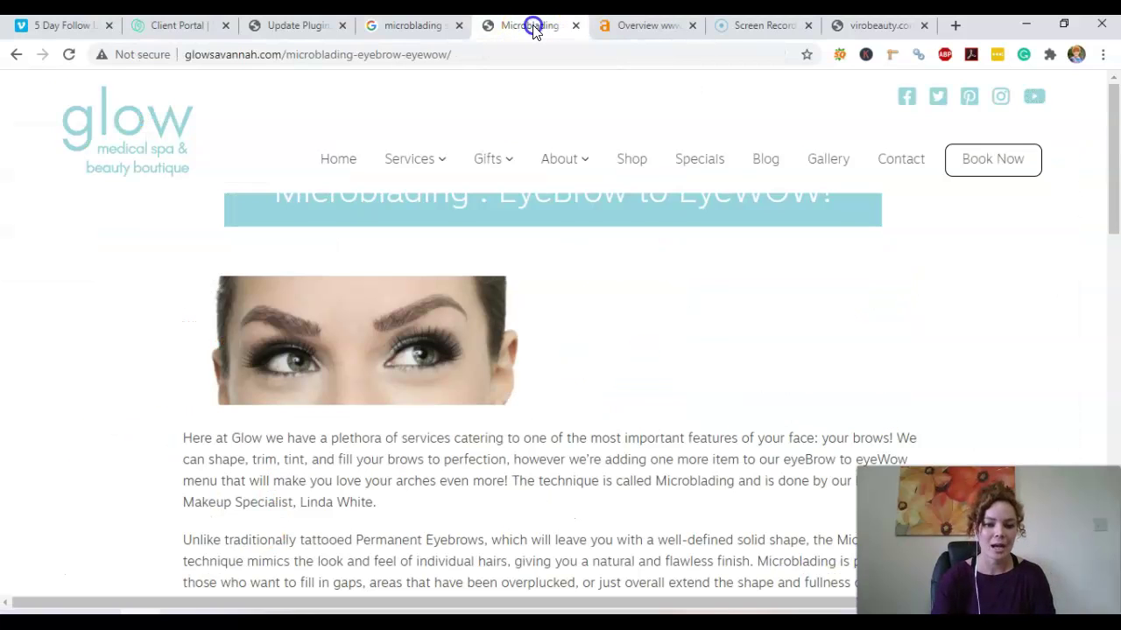
scroll(713, 367, down, 1)
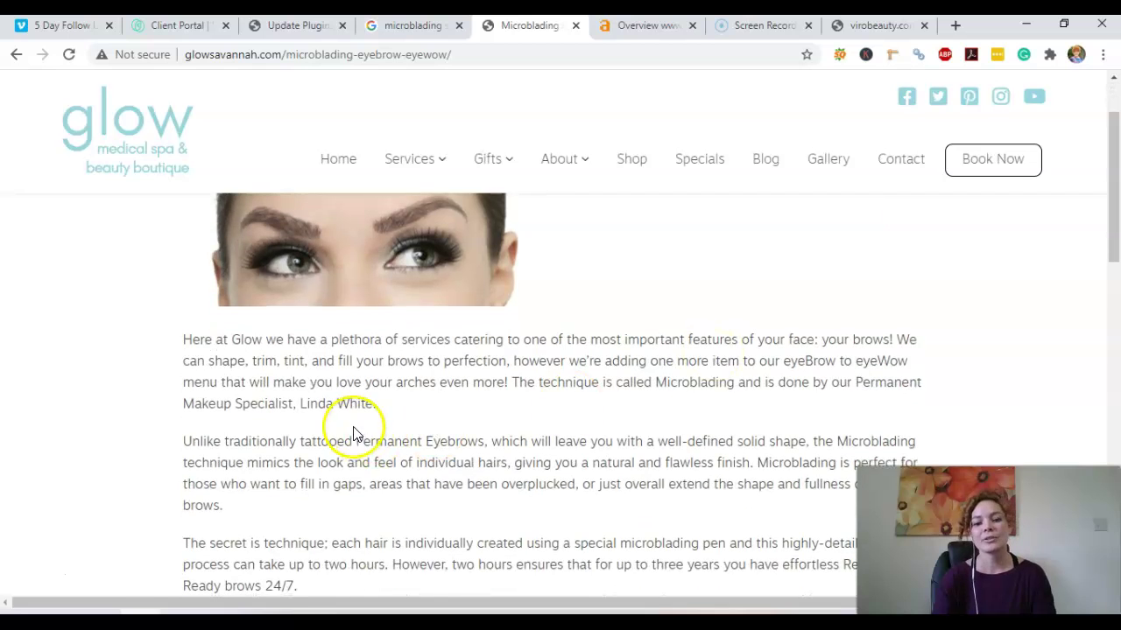
drag(354, 361, 662, 538)
click(733, 517)
scroll(733, 514, down, 1)
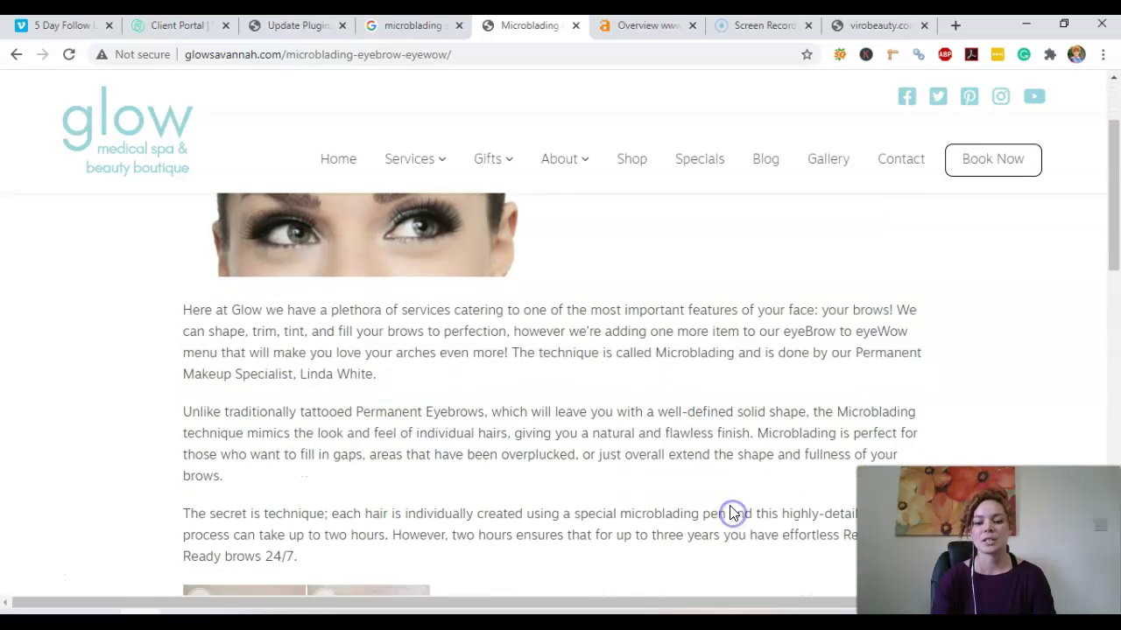
scroll(732, 514, down, 5)
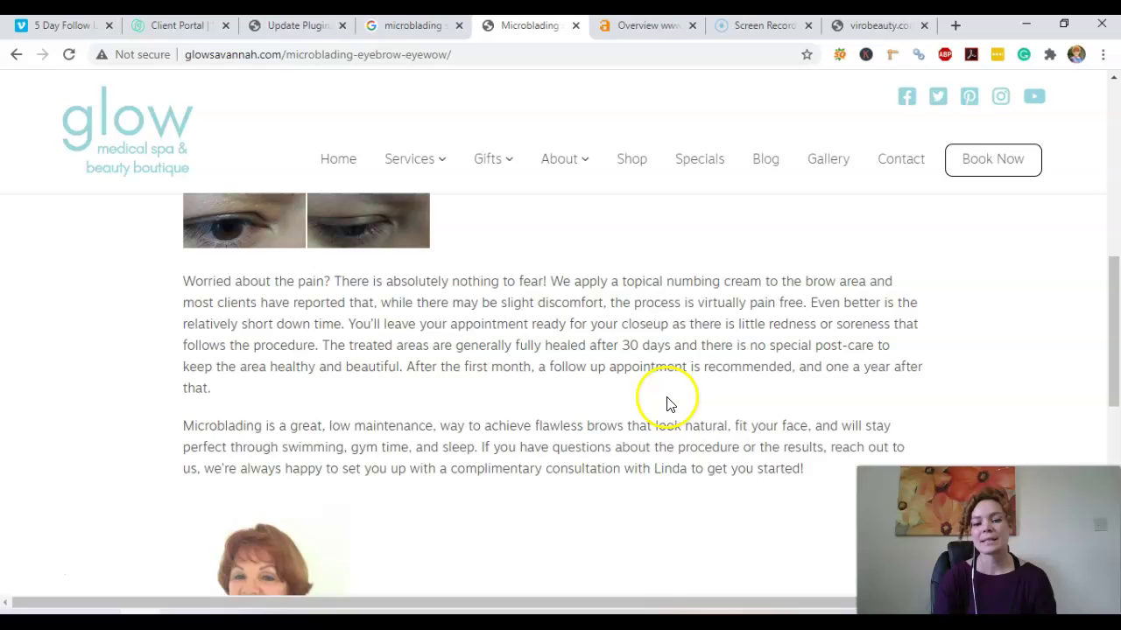
scroll(665, 401, up, 6)
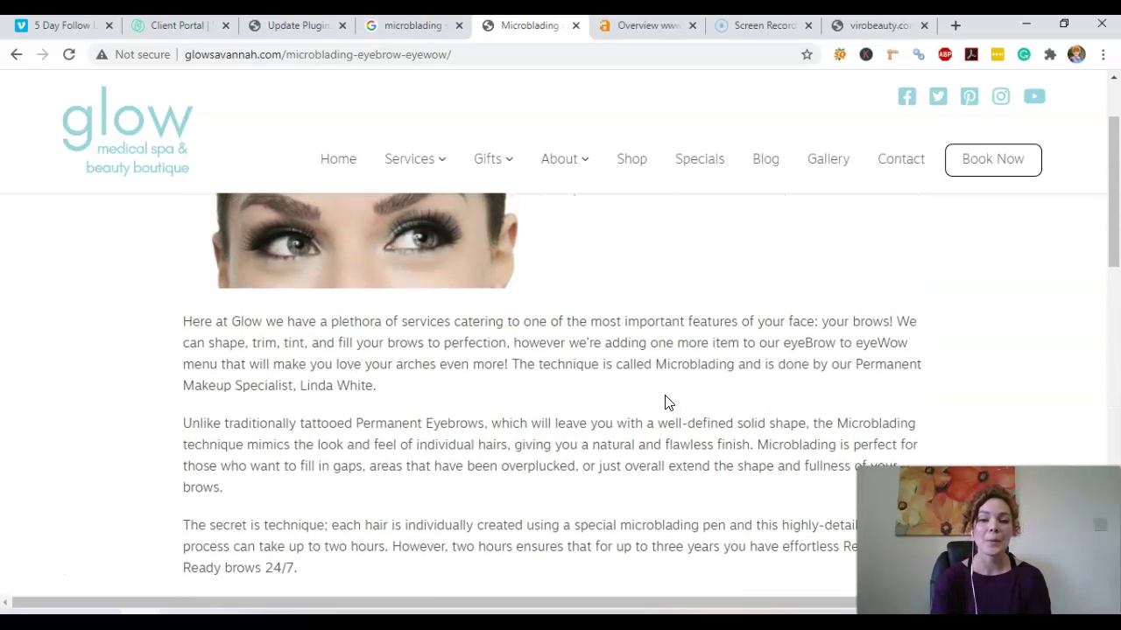
mouse_move(426, 165)
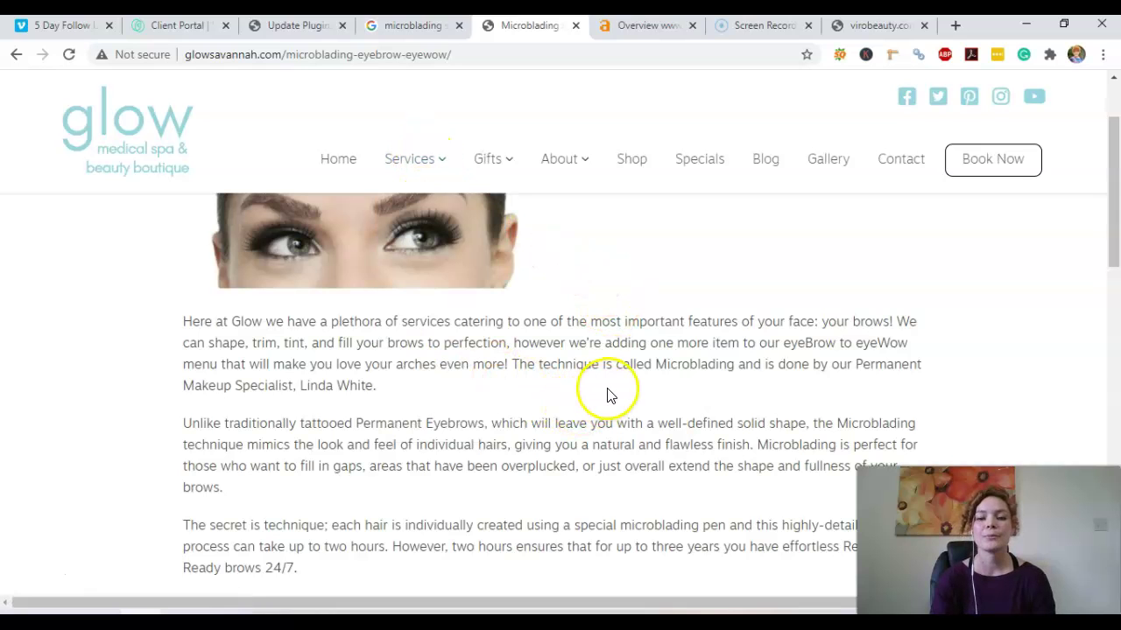
scroll(605, 395, up, 1)
Expand the full local business list for microblading savannah ga, find Viro Beauty, then go back
click(405, 29)
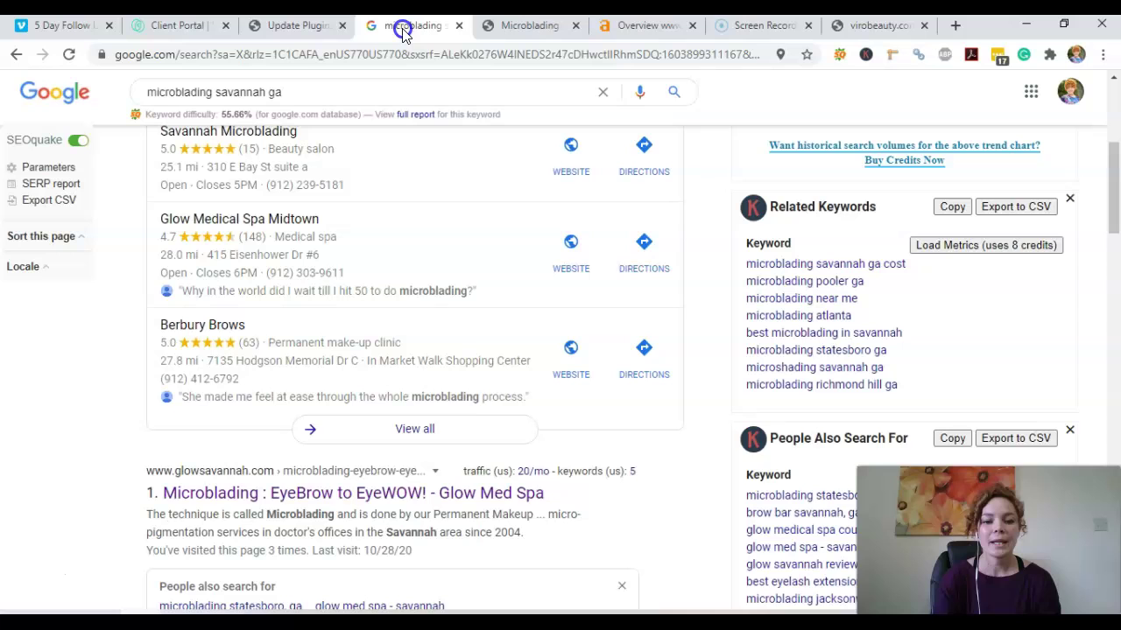
scroll(482, 328, up, 1)
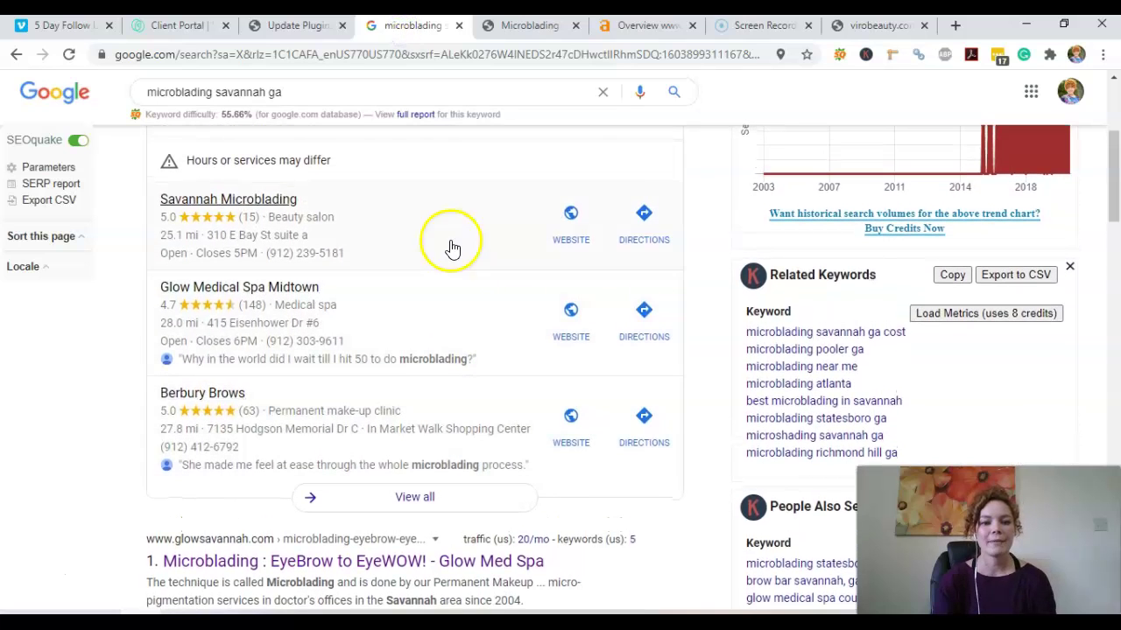
click(412, 495)
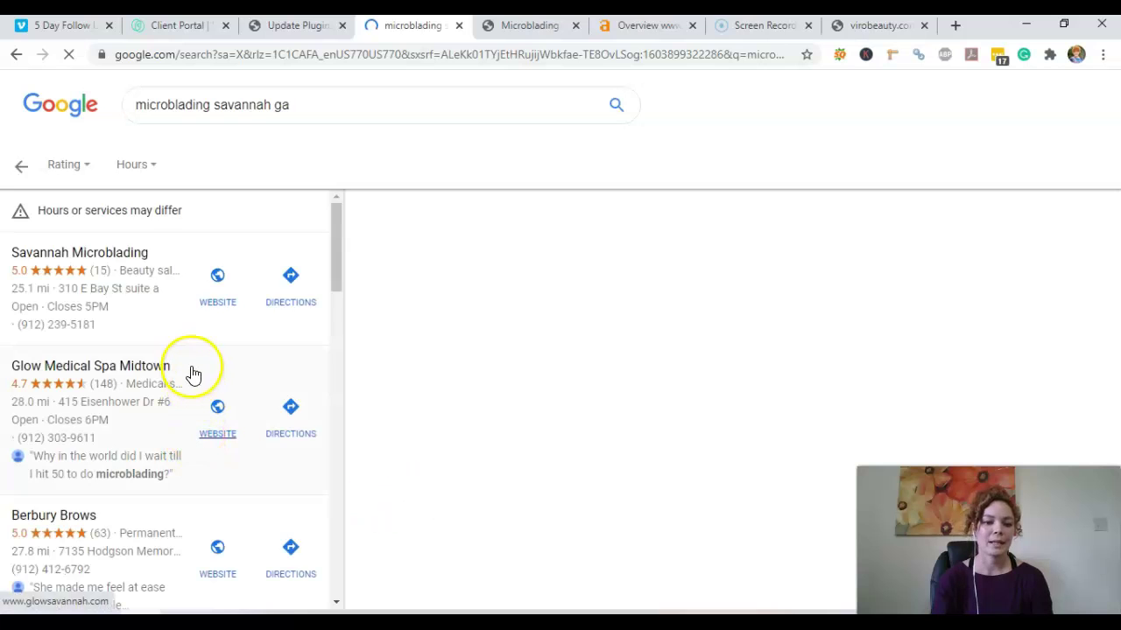
scroll(192, 372, down, 5)
scroll(192, 366, down, 5)
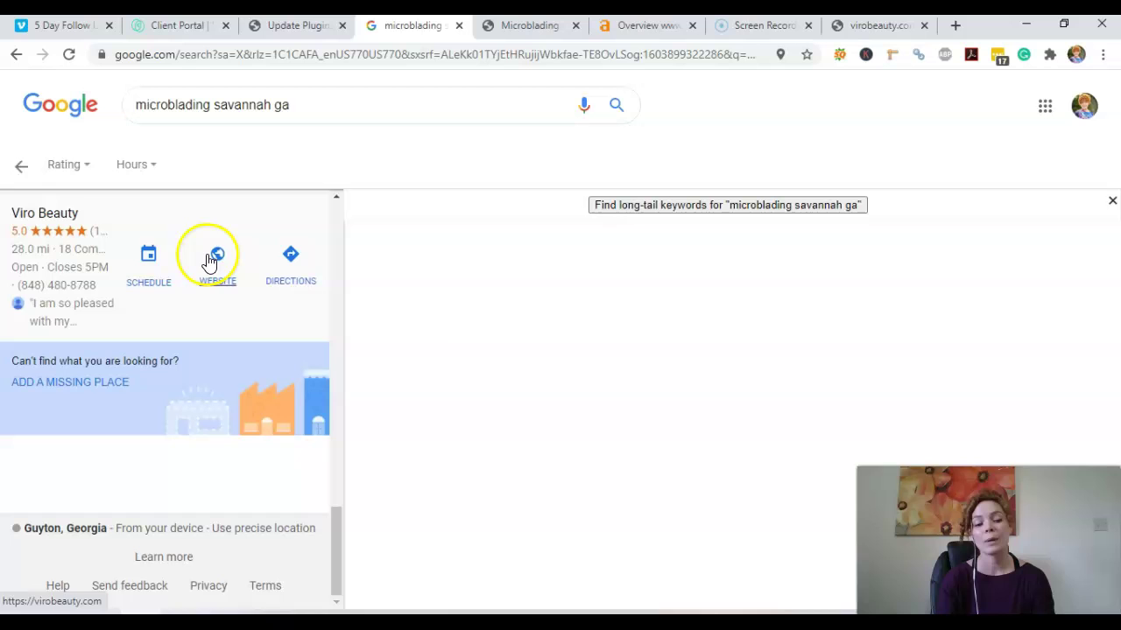
scroll(108, 250, up, 2)
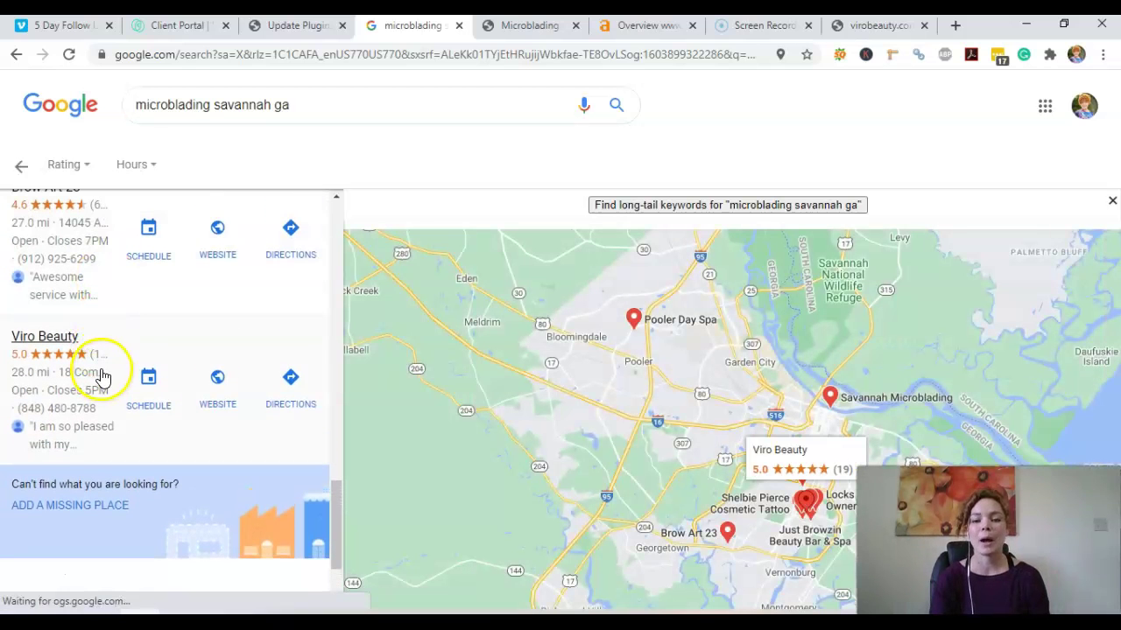
click(22, 167)
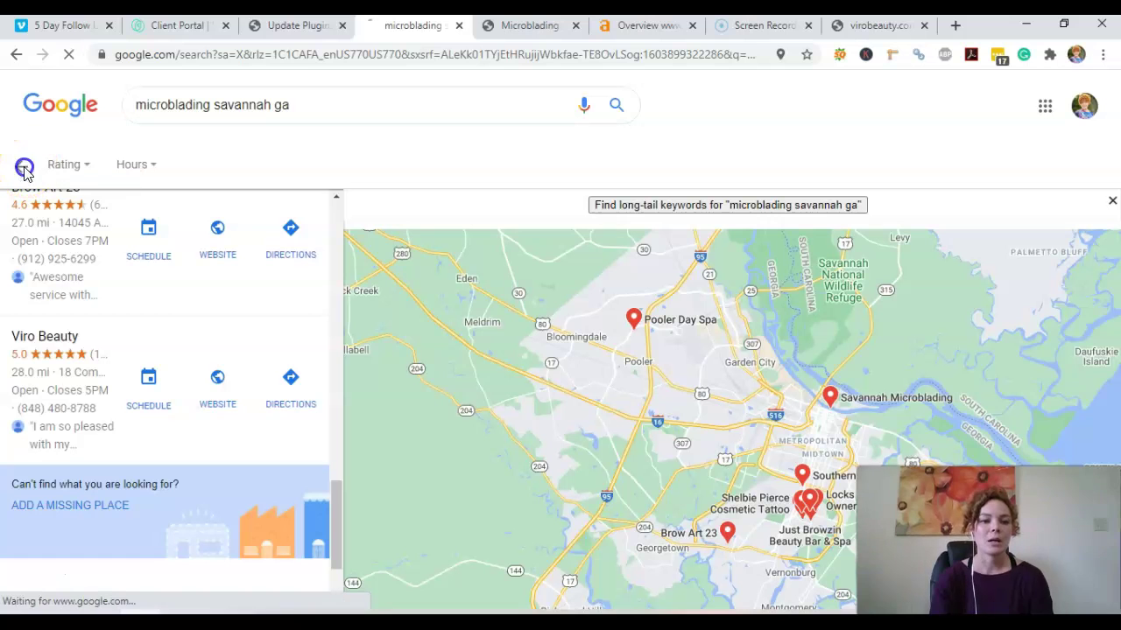
scroll(381, 512, down, 1)
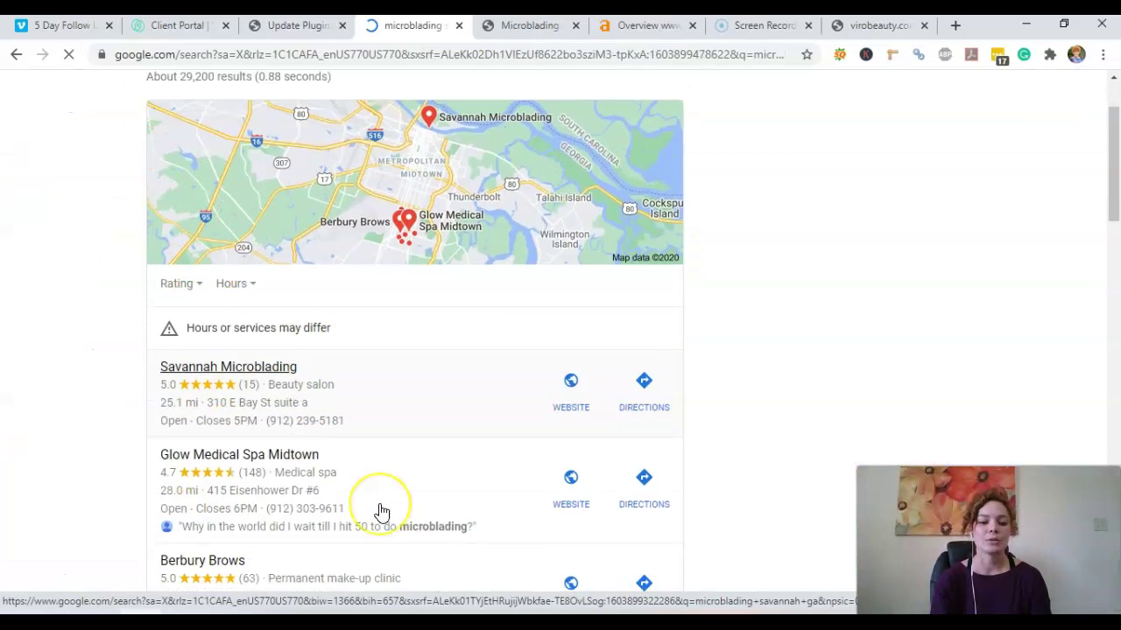
scroll(381, 512, down, 1)
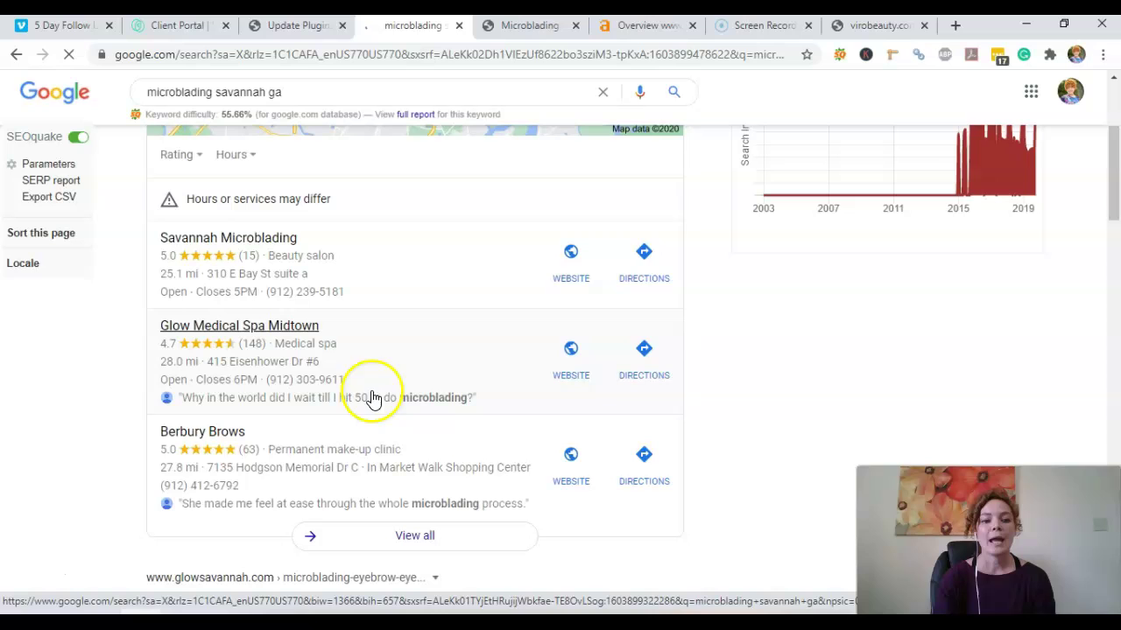
scroll(262, 400, down, 1)
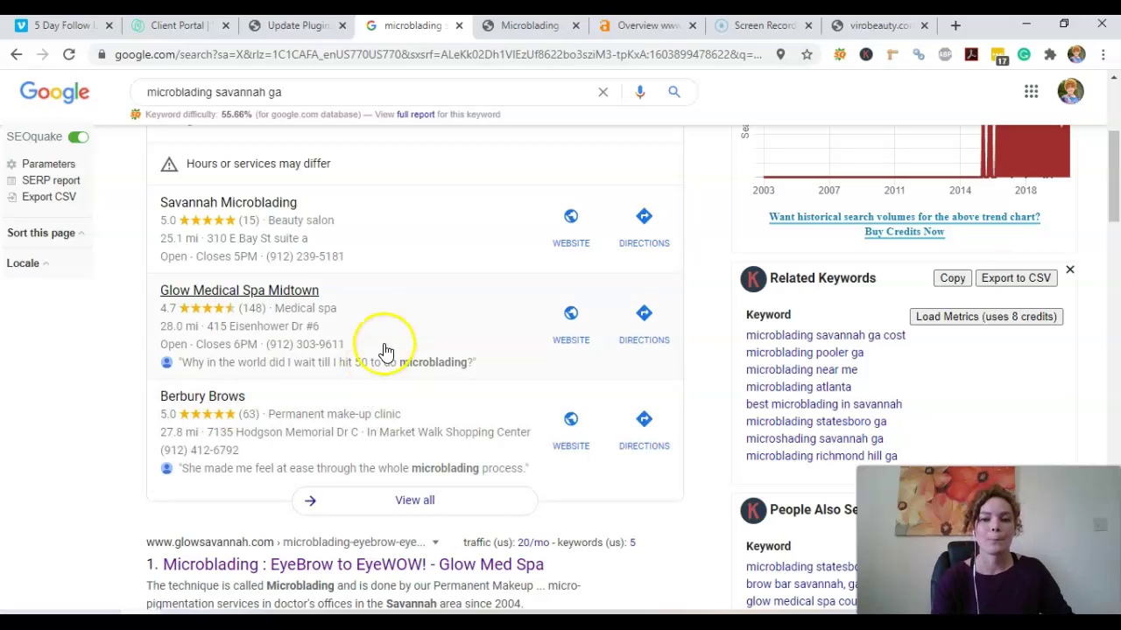
scroll(457, 317, down, 3)
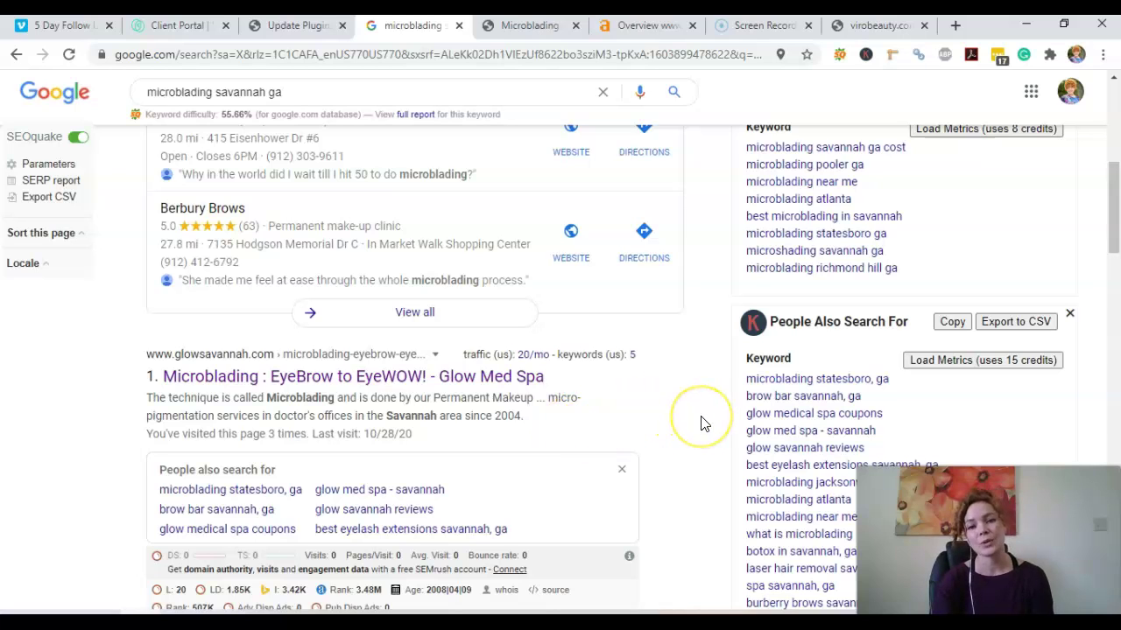
Show the microblading page's Site Explorer metrics: UR 13, DR 13, 8 backlinks, 60 organic traffic
click(639, 26)
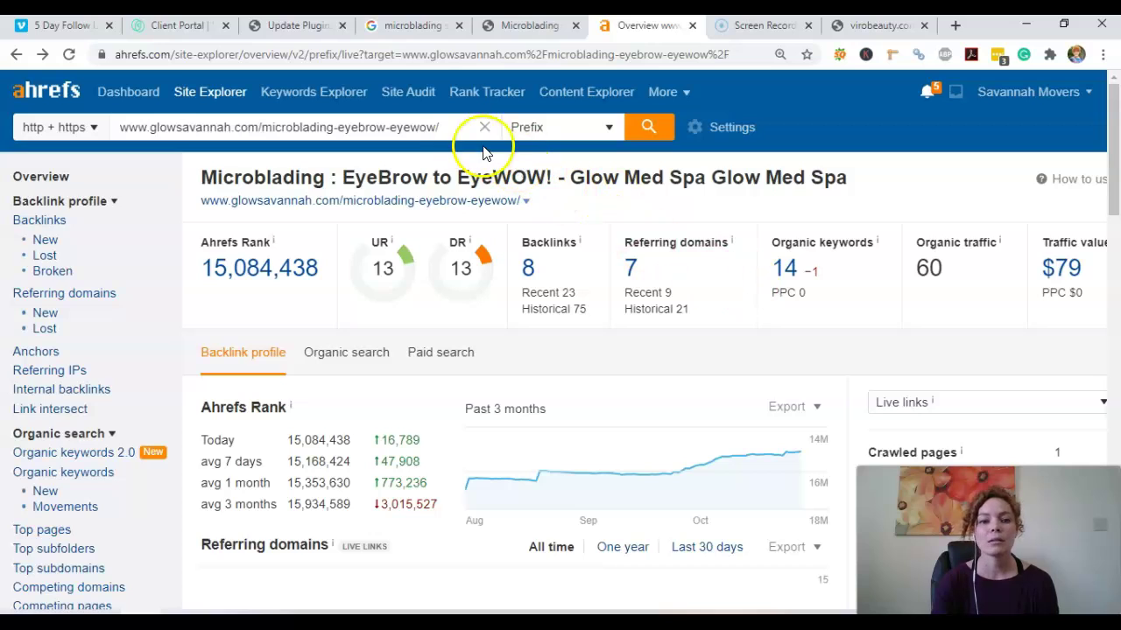
Analyze the bare glowsavannah.com domain and open its 1.4K organic keywords report
drag(445, 127, 324, 127)
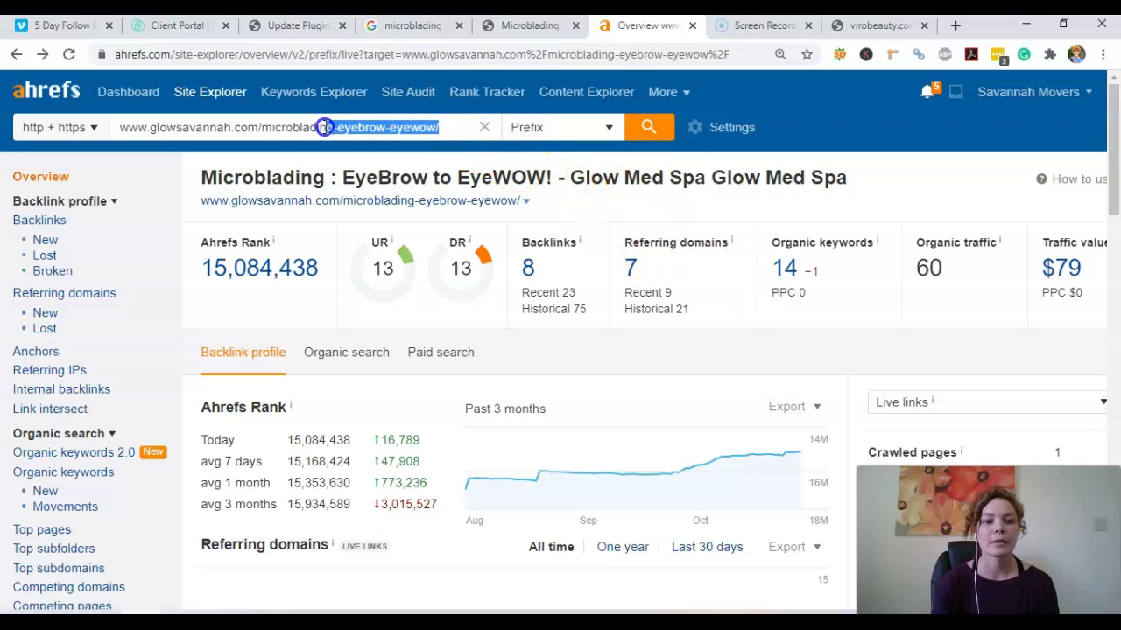
key(BackSpace)
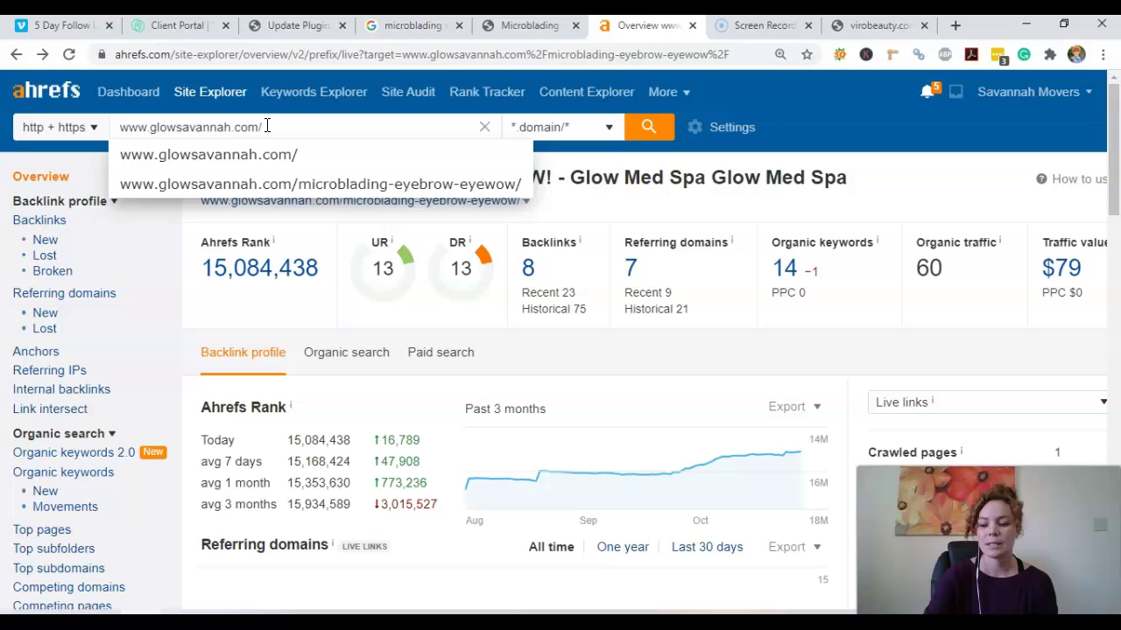
key(Return)
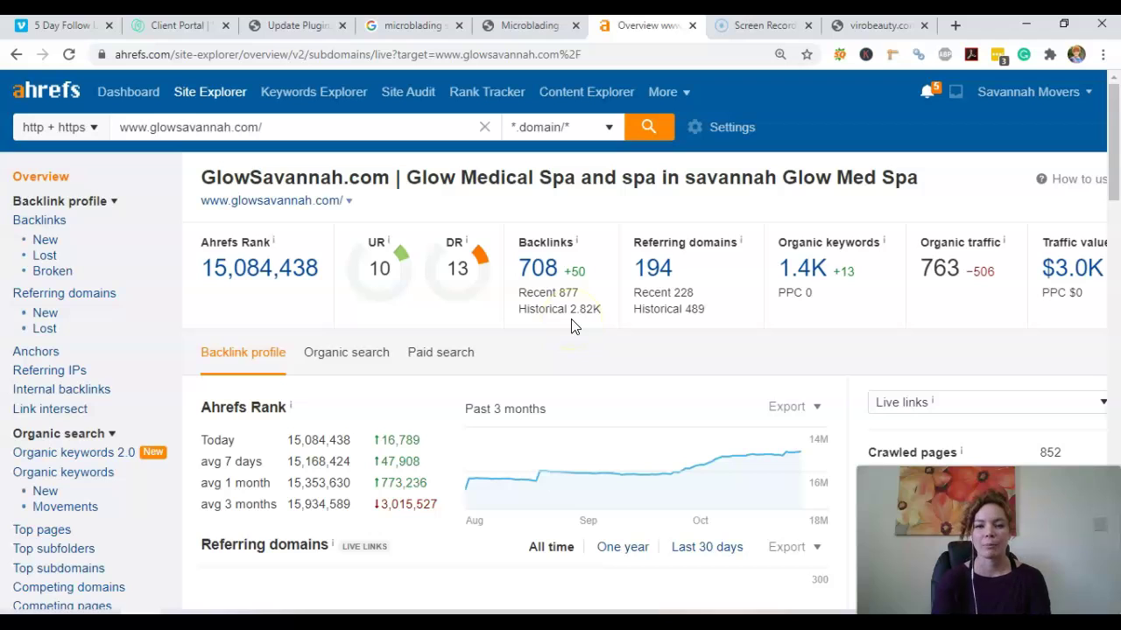
click(807, 274)
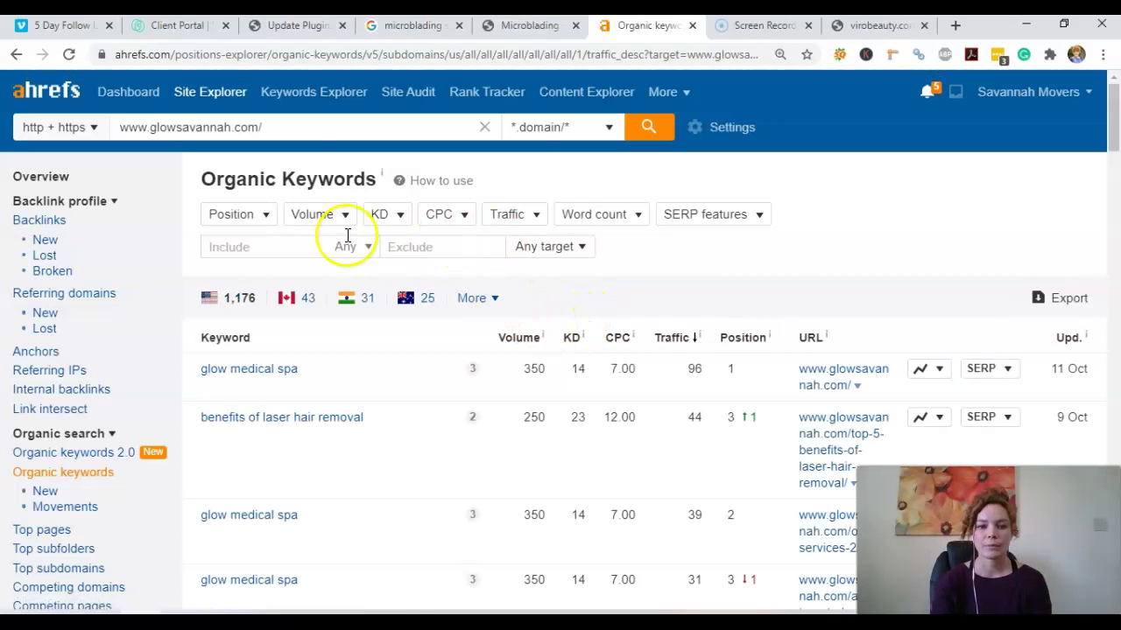
Filter organic keywords to include 'microblading', leaving 14 keywords, and scan the list
click(290, 247)
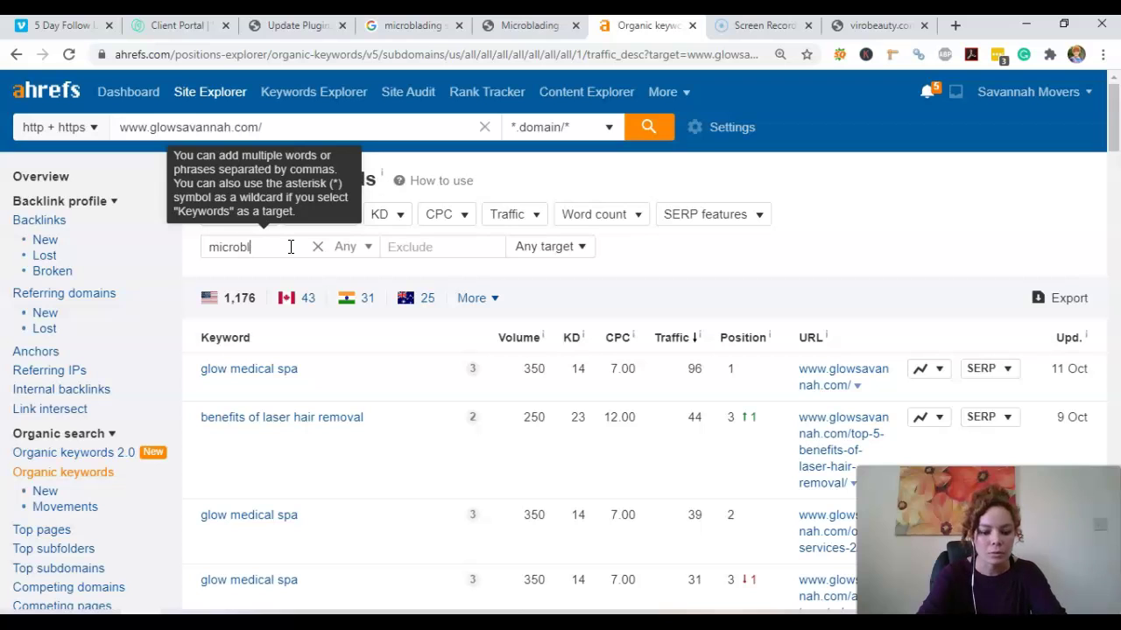
text(microblading)
key(Return)
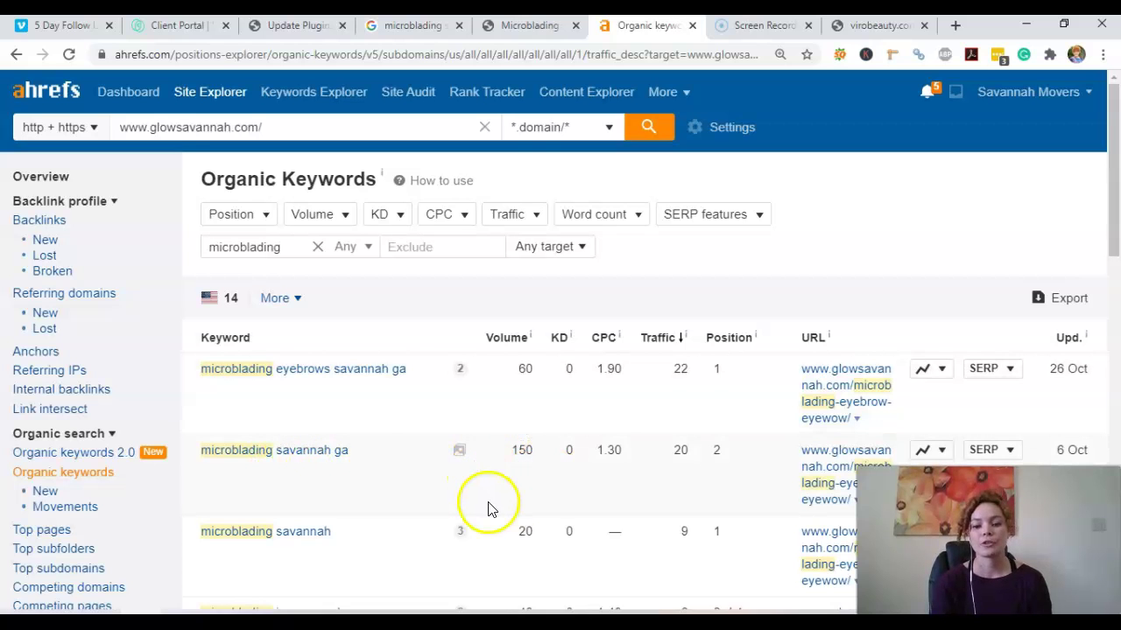
scroll(490, 504, down, 3)
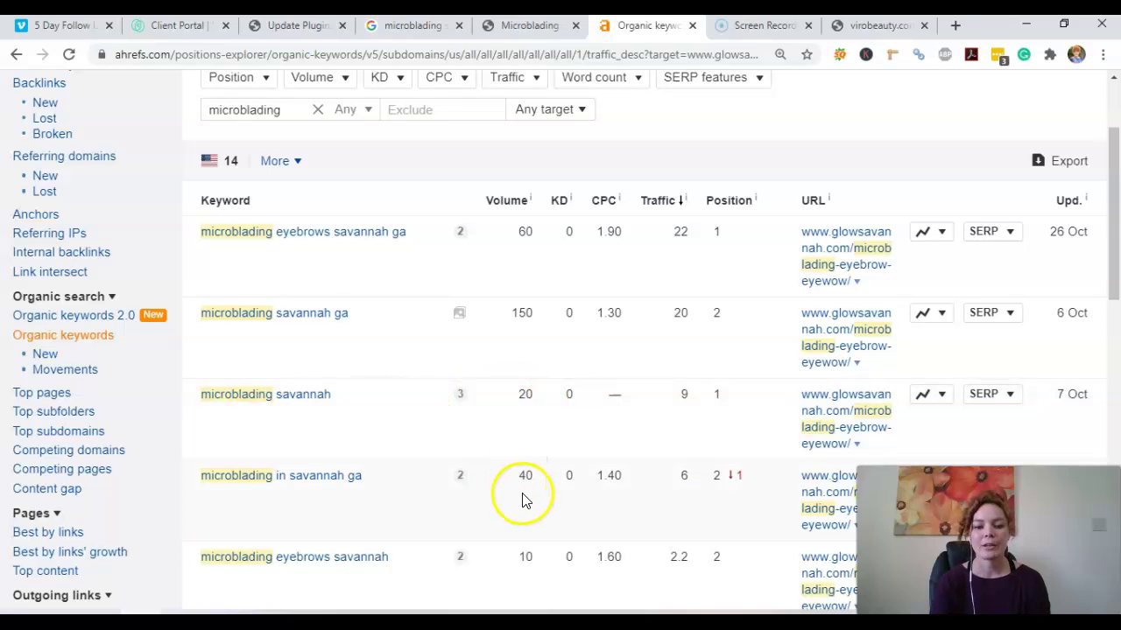
scroll(543, 503, up, 1)
scroll(540, 506, up, 2)
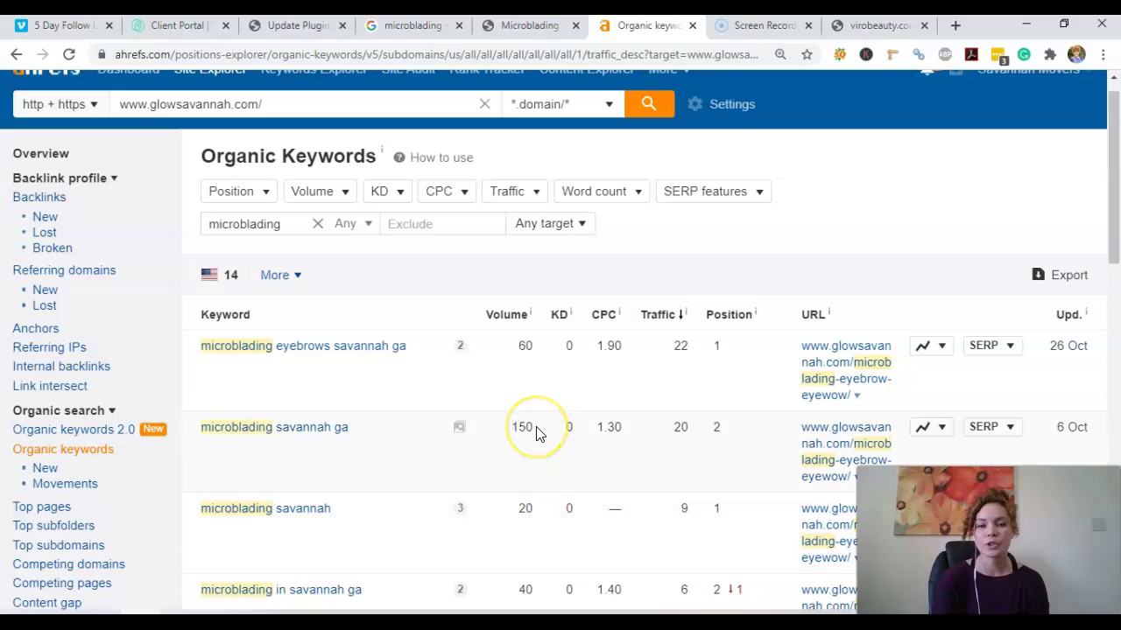
scroll(538, 435, up, 1)
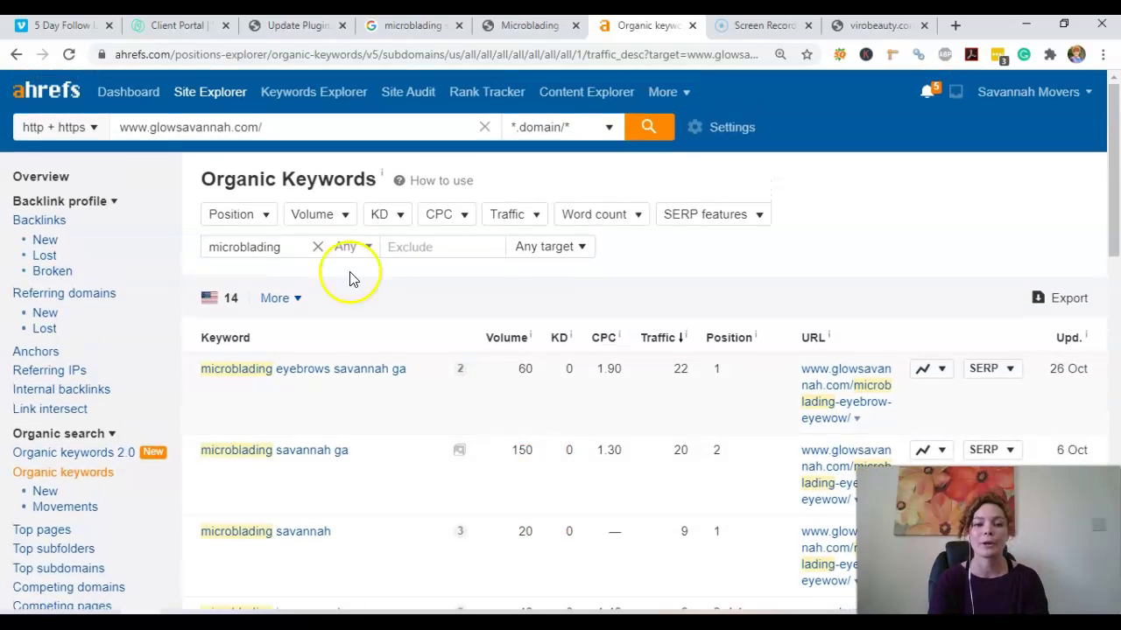
Change the Include filter to 'eyelash' and review the 8 resulting keywords
mouse_move(281, 246)
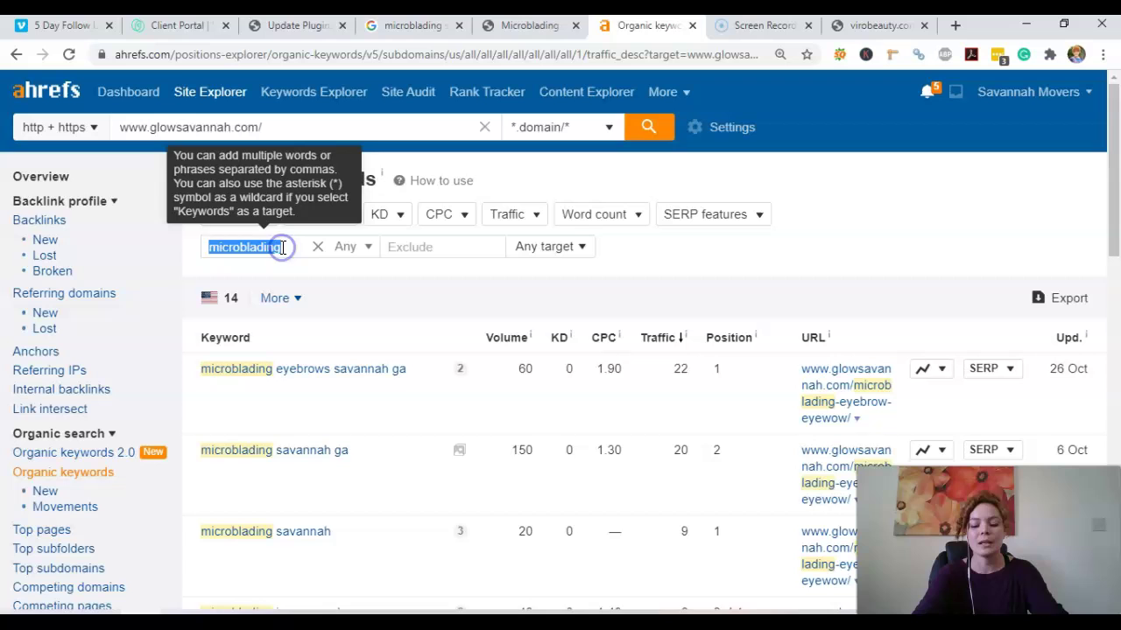
text(eyelash)
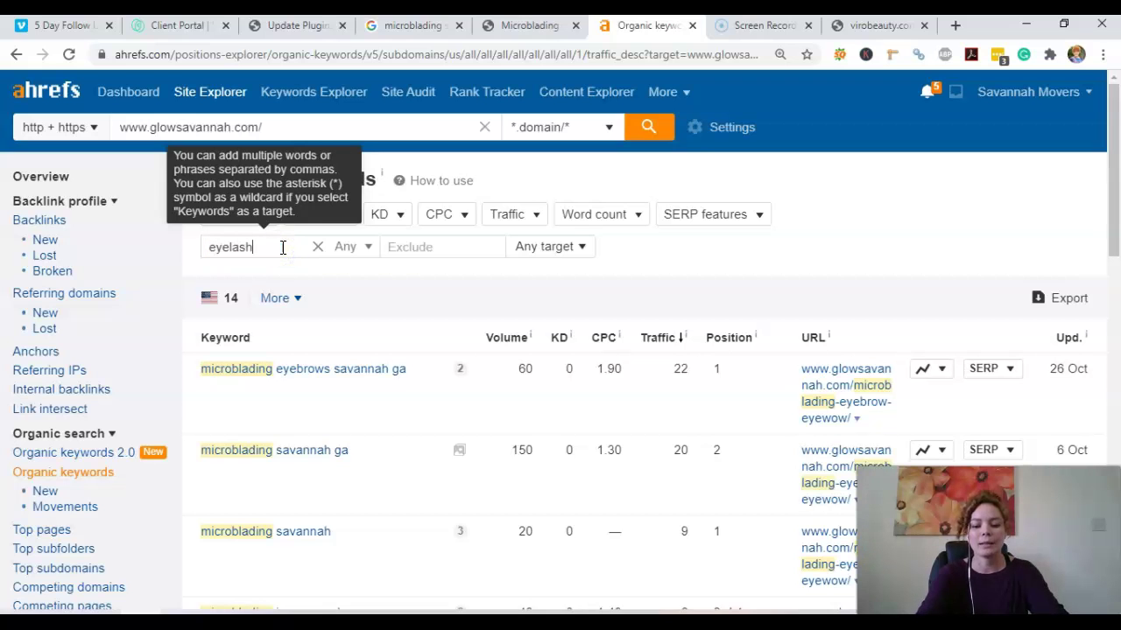
key(Return)
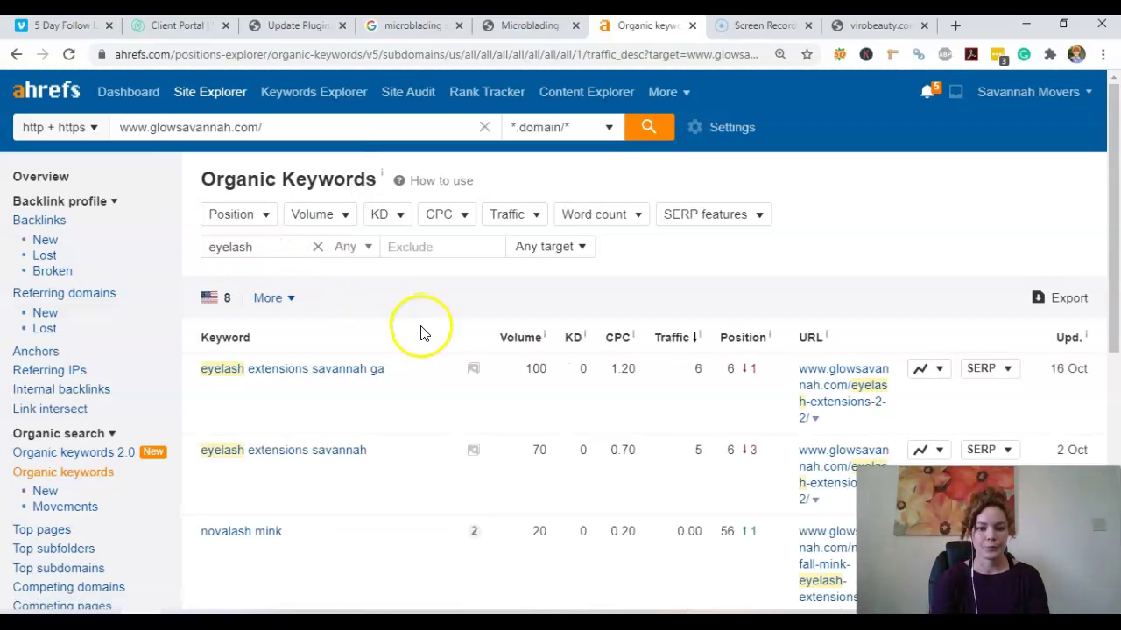
scroll(430, 427, down, 1)
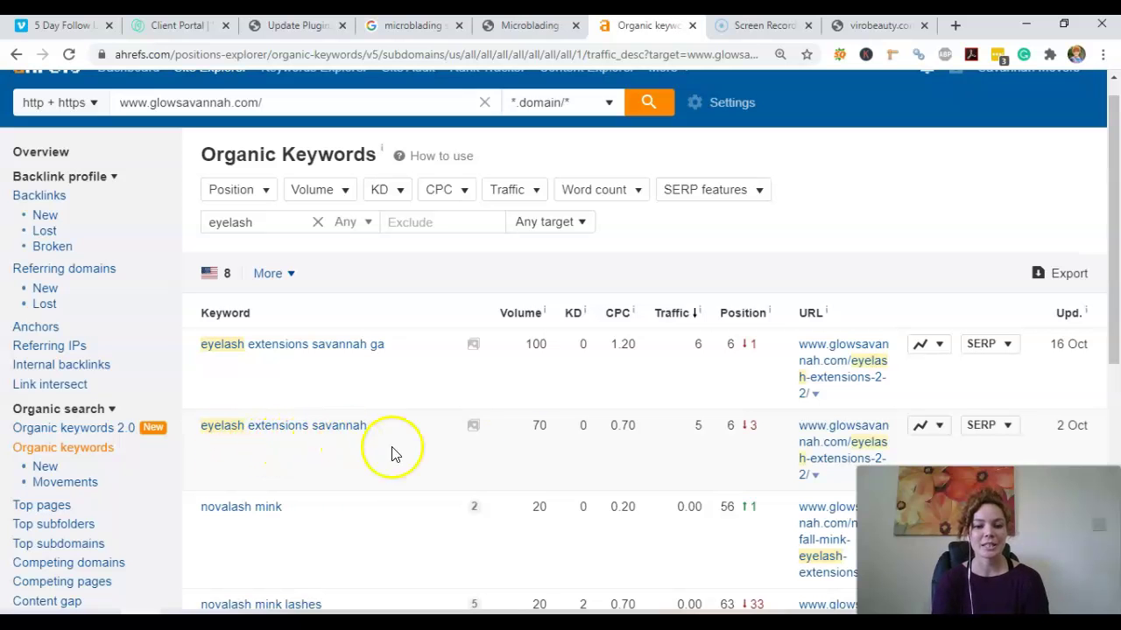
scroll(603, 483, down, 2)
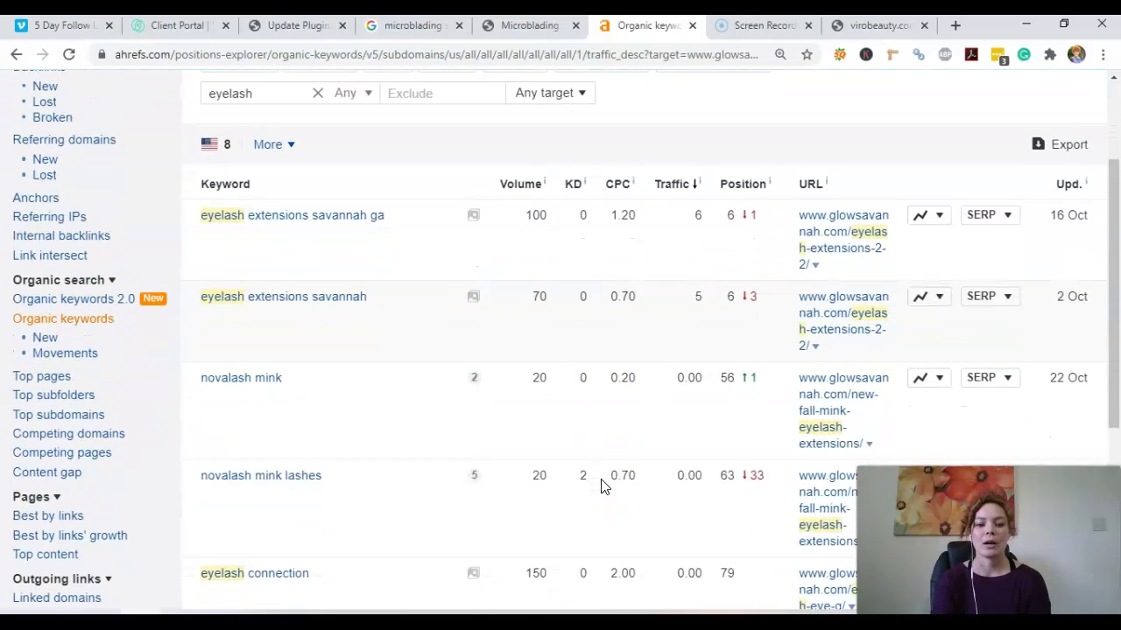
scroll(602, 485, down, 5)
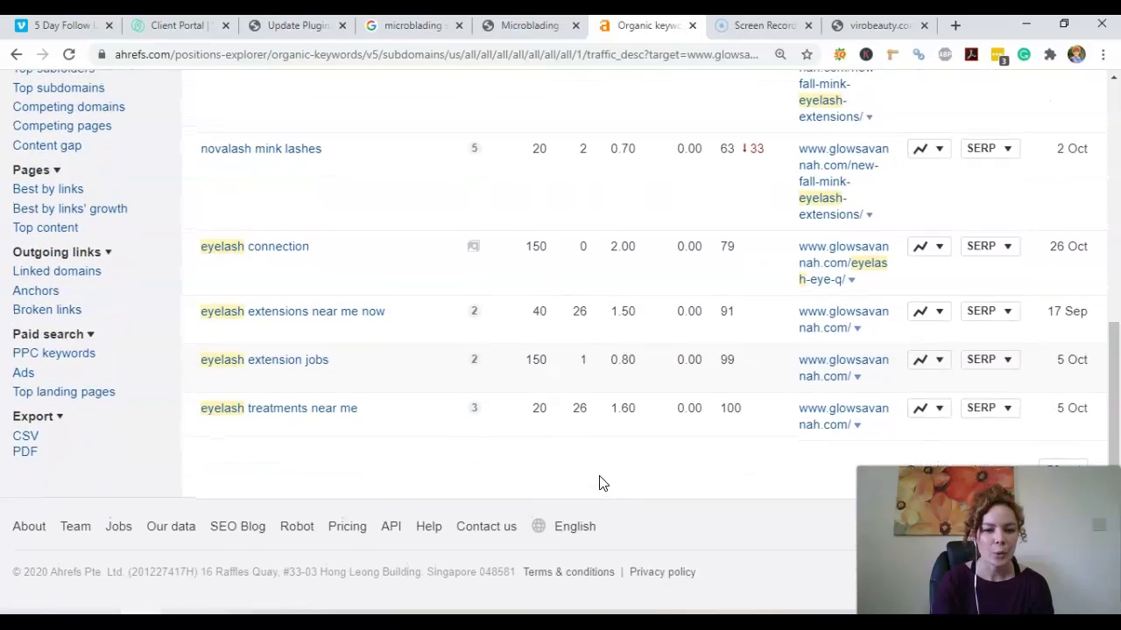
scroll(601, 481, up, 7)
click(632, 296)
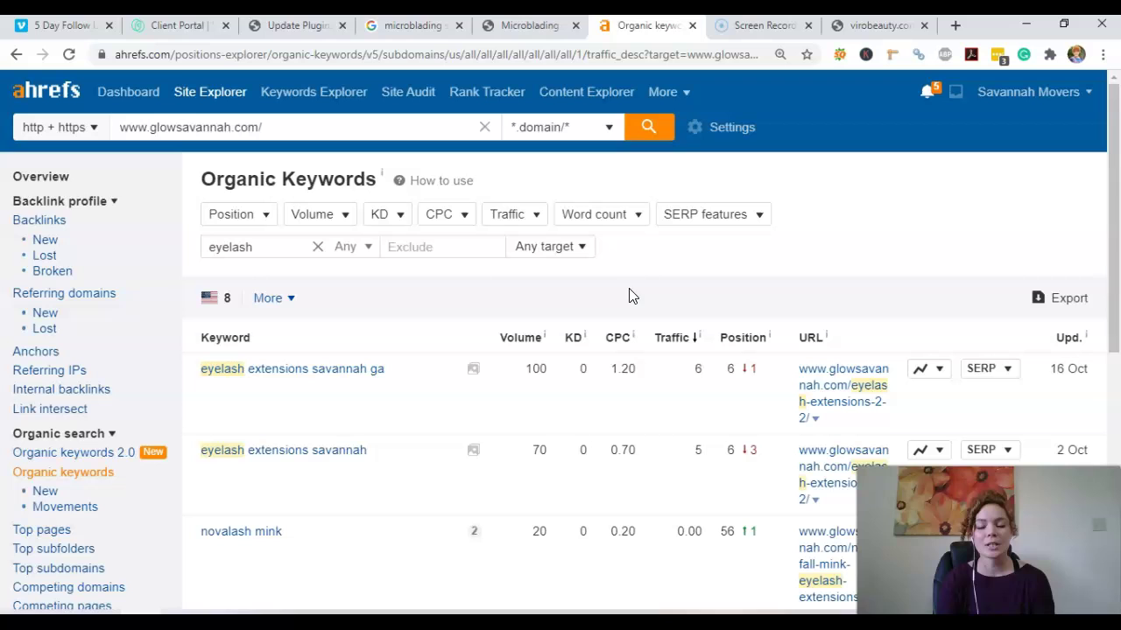
click(482, 313)
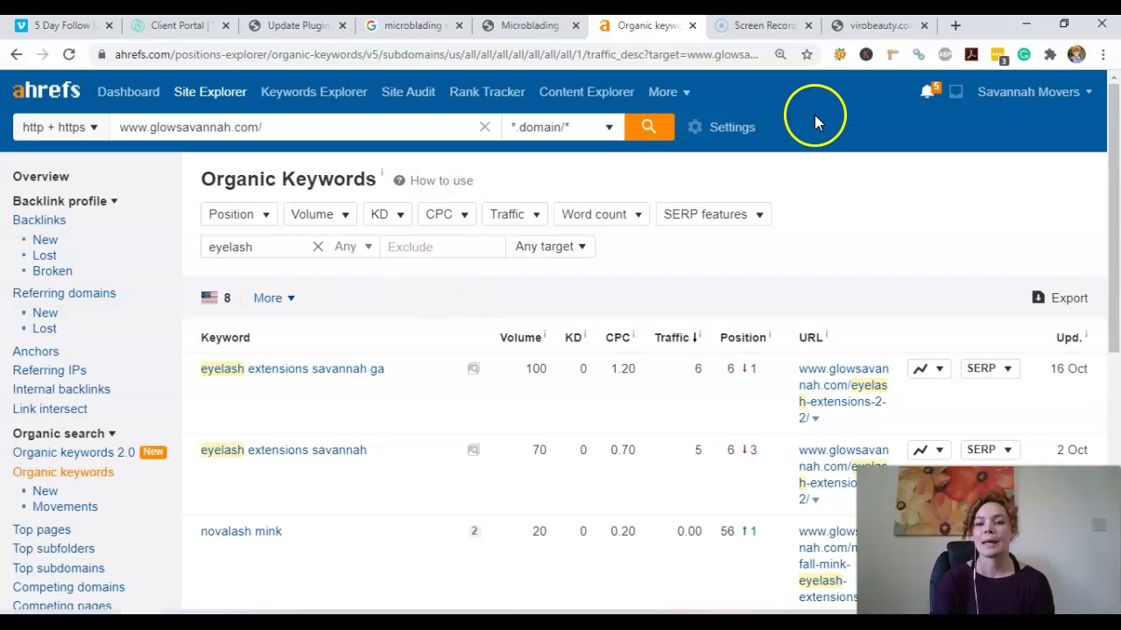
View virobeauty.com, now an expired GoDaddy-parked domain showing beauty-related links
click(874, 26)
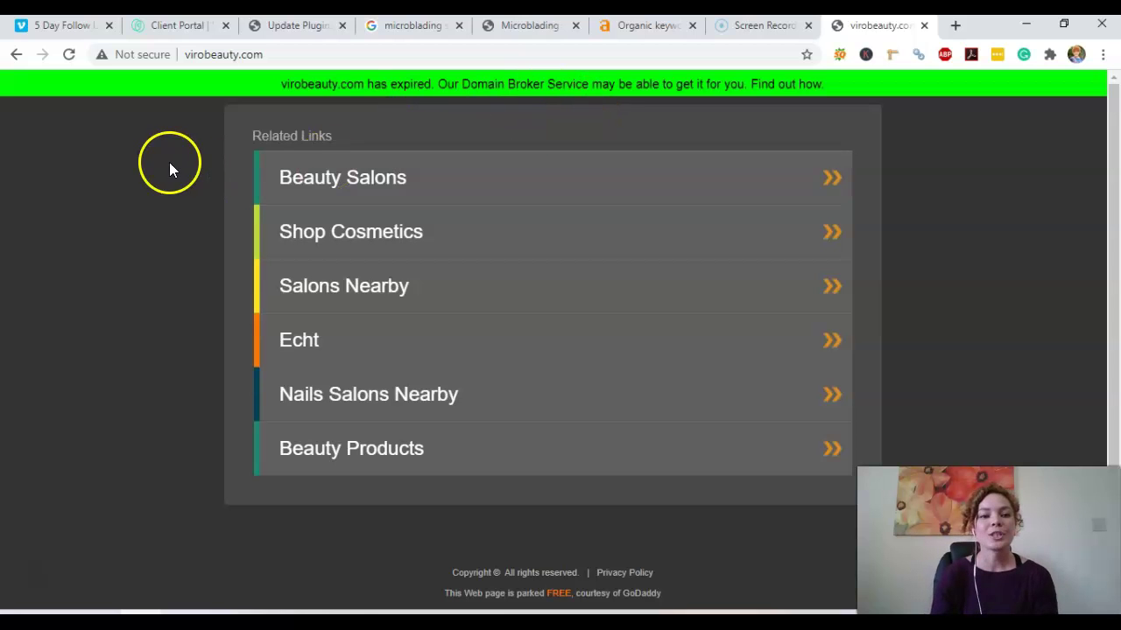
Scroll through Glow's 'Microblading: EyeBrow to EyeWOW' page again, then return to the microblading savannah ga results
click(400, 33)
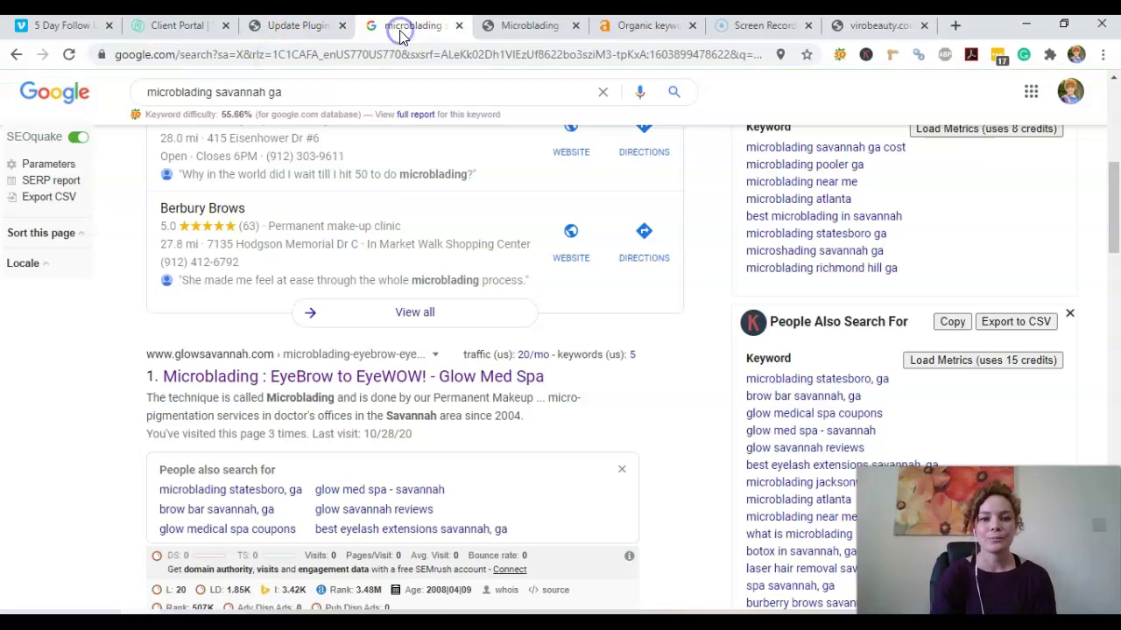
click(531, 31)
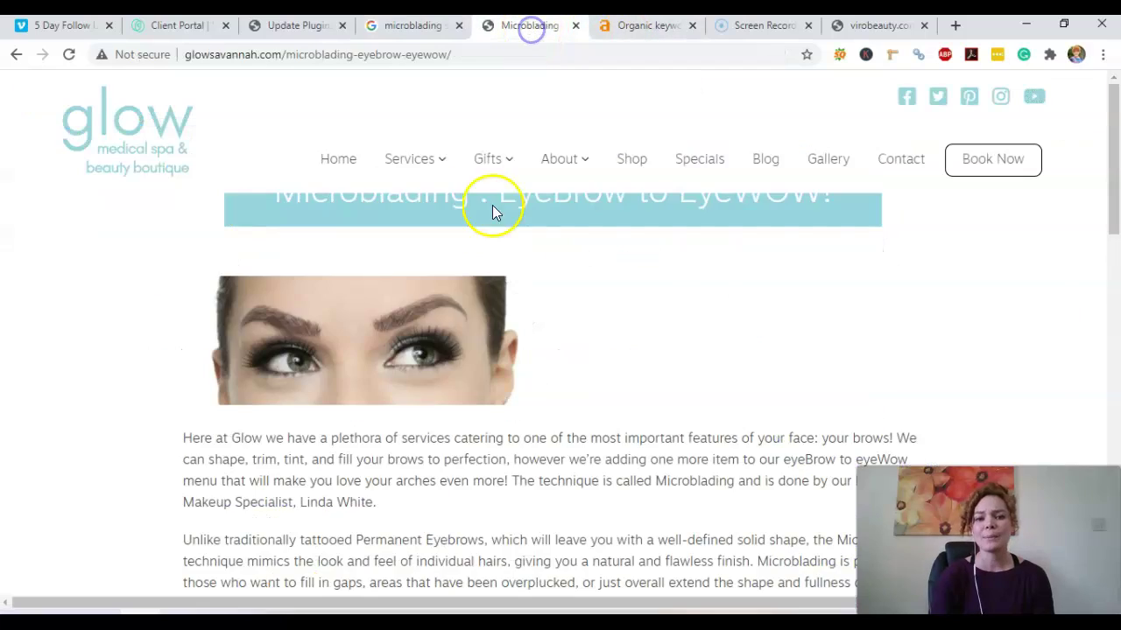
scroll(507, 340, down, 10)
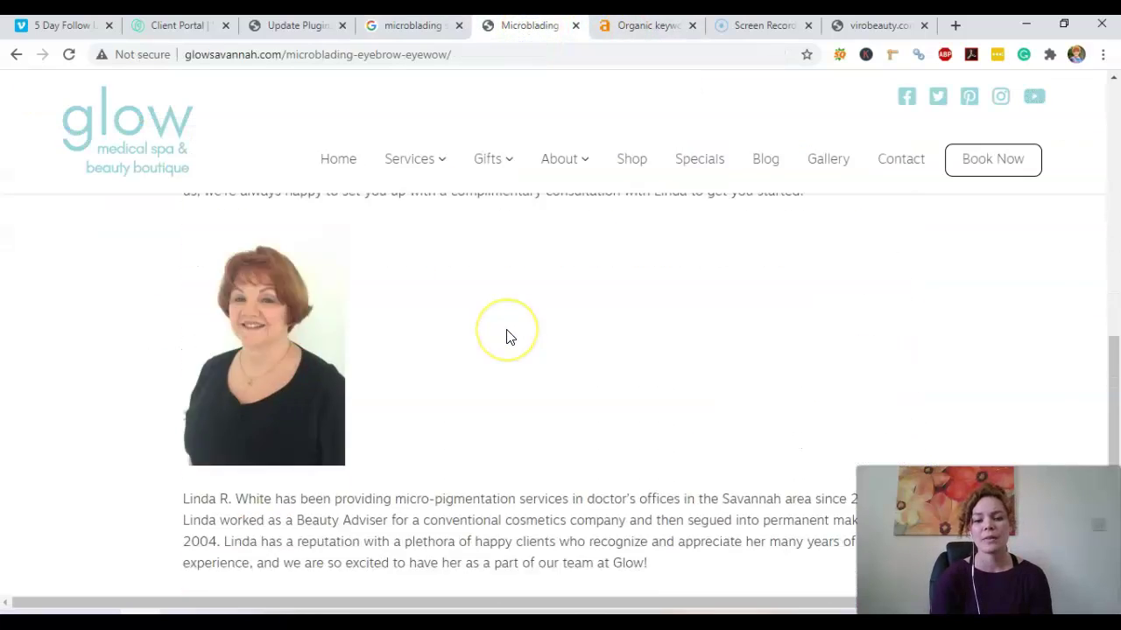
scroll(507, 338, down, 4)
scroll(506, 338, up, 10)
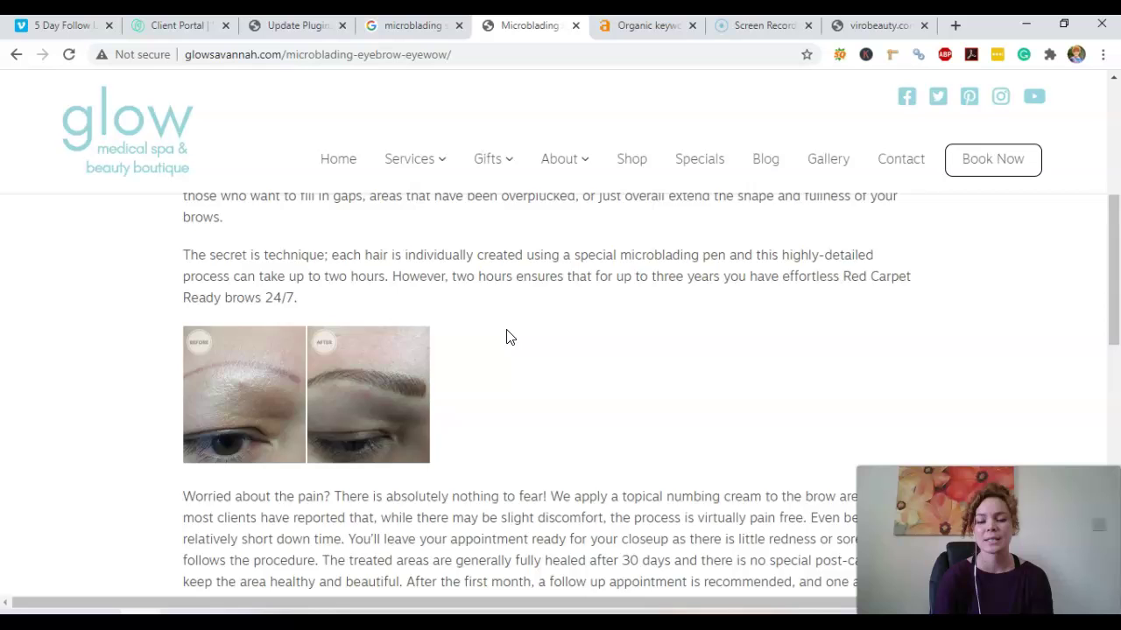
scroll(507, 338, up, 2)
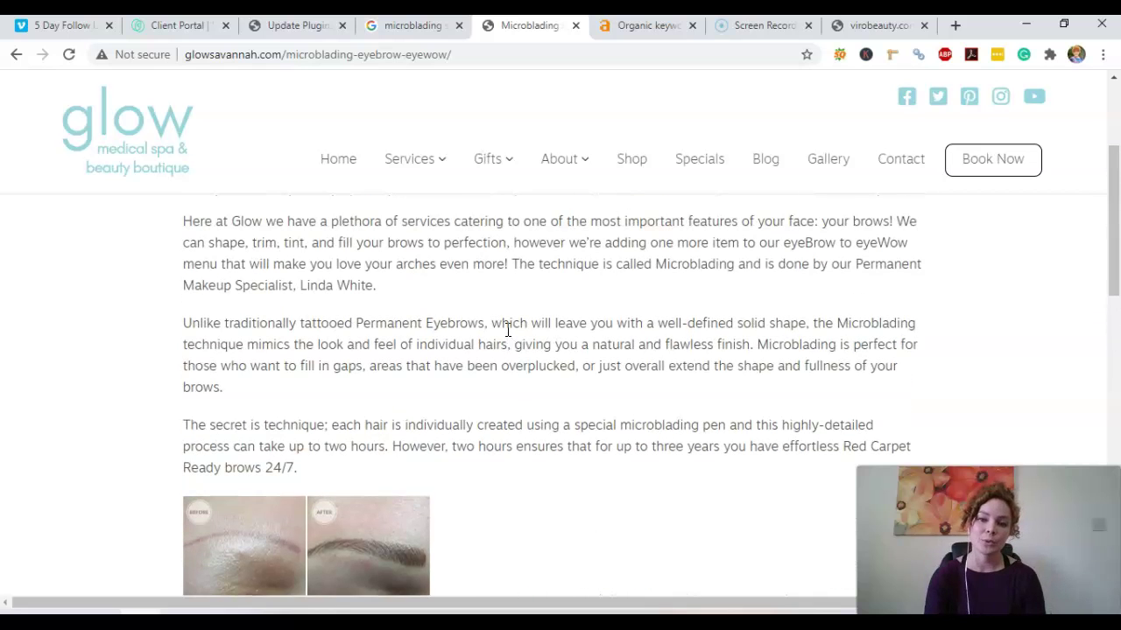
scroll(507, 330, up, 3)
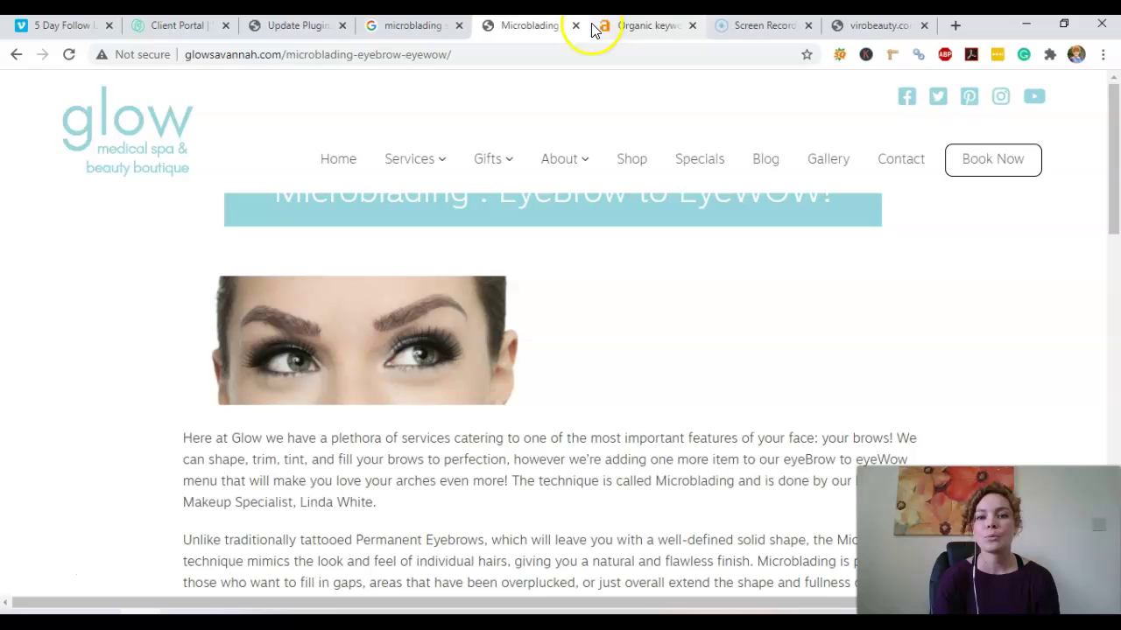
click(396, 29)
scroll(400, 310, up, 3)
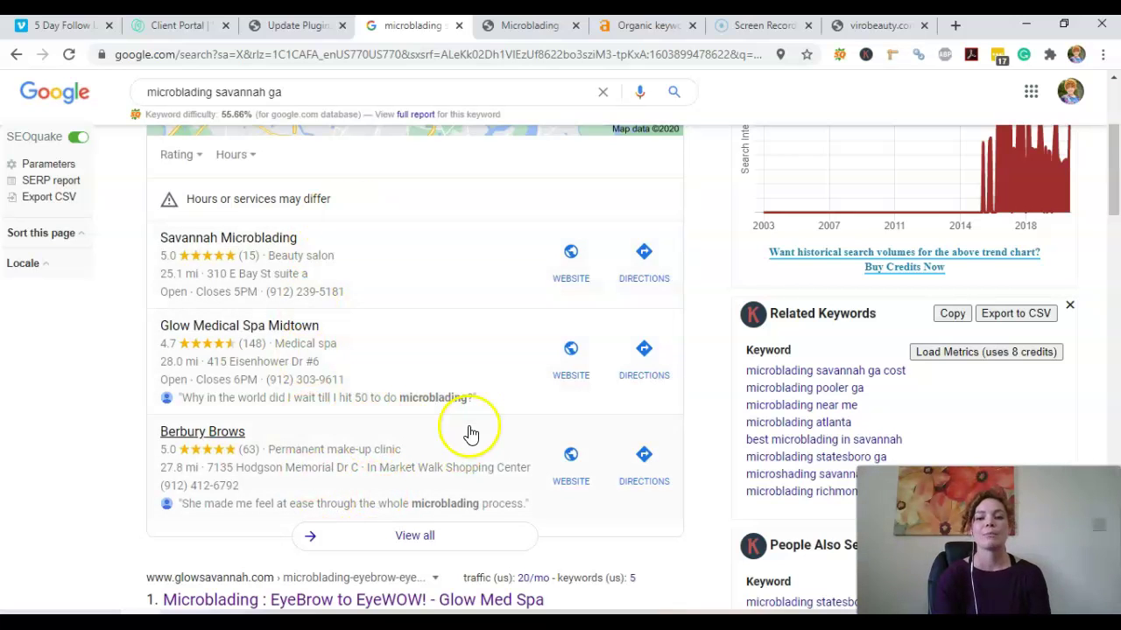
From the Organic keywords report, open the Site Explorer Overview for the whole glowsavannah.com domain
click(645, 34)
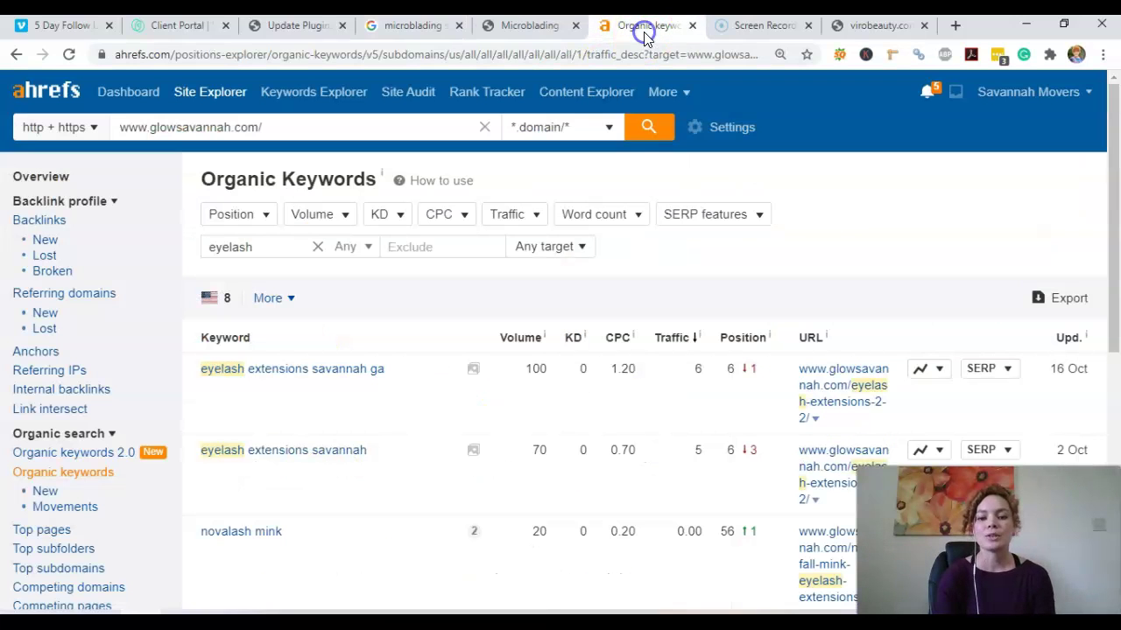
click(39, 178)
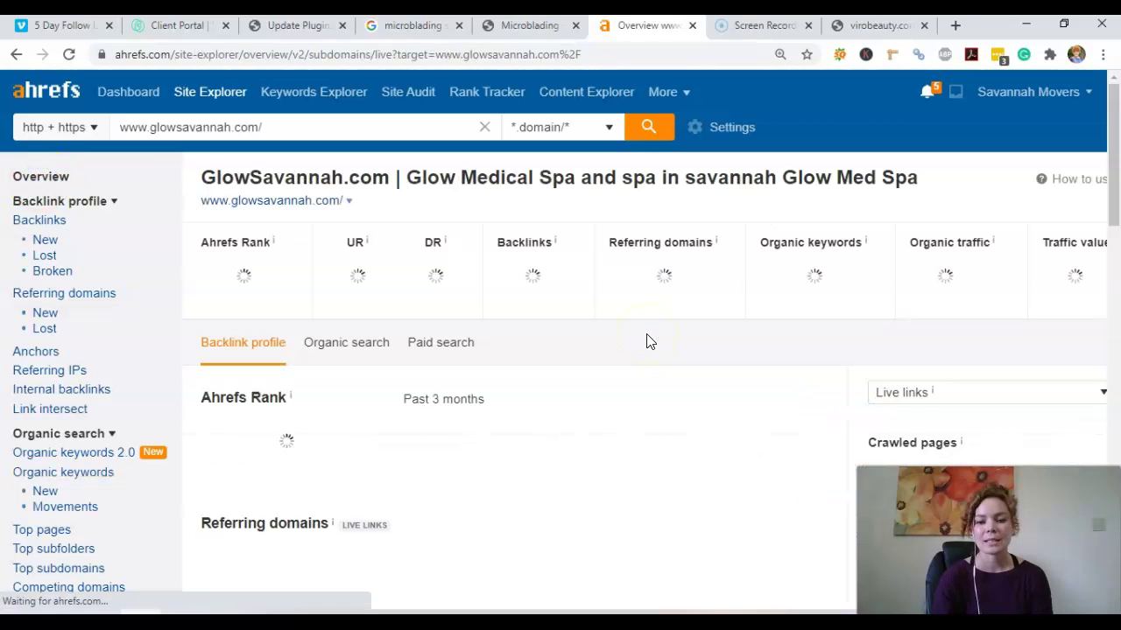